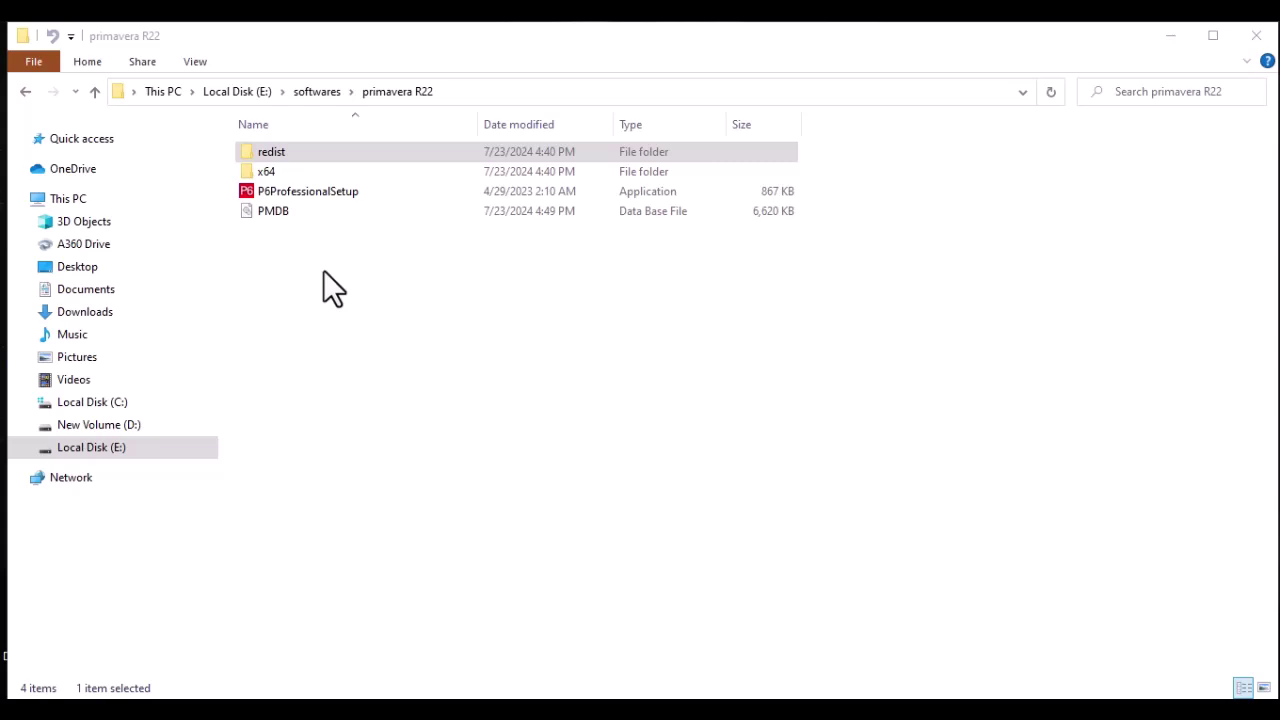
Launch P6ProfessionalSetup and move past the Welcome page to Ready To Install
click(323, 193)
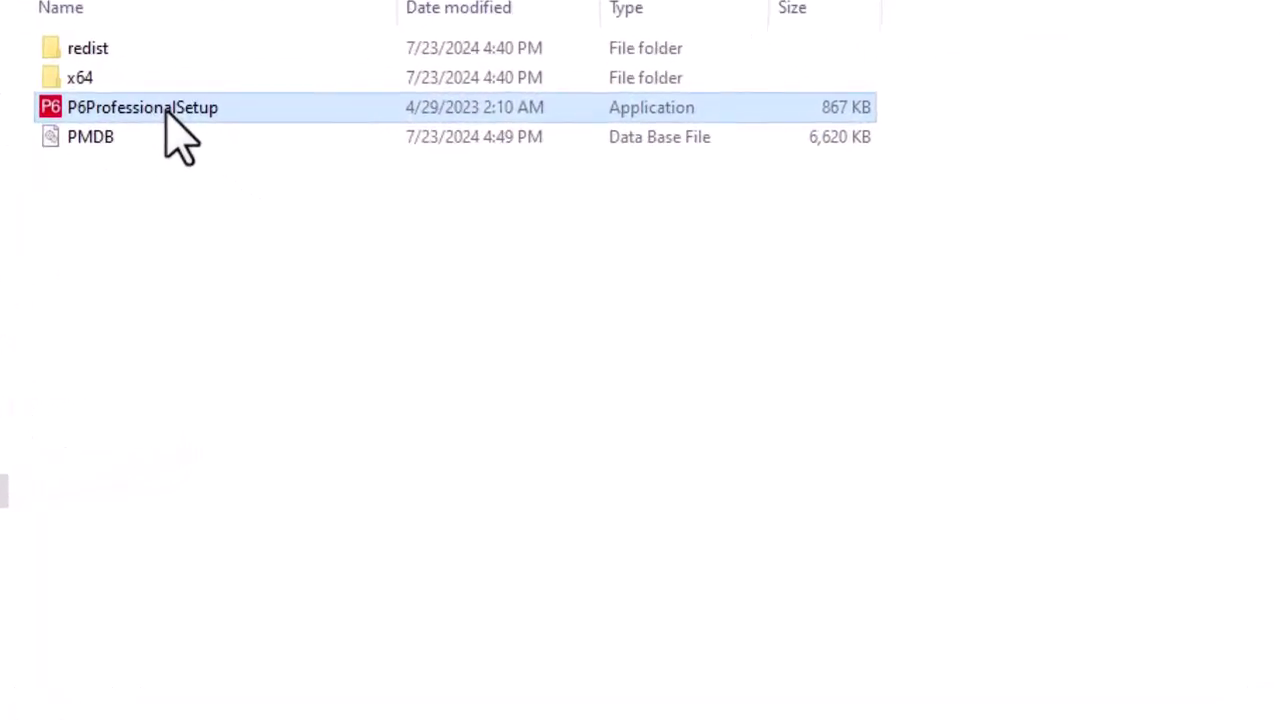
double_click(167, 110)
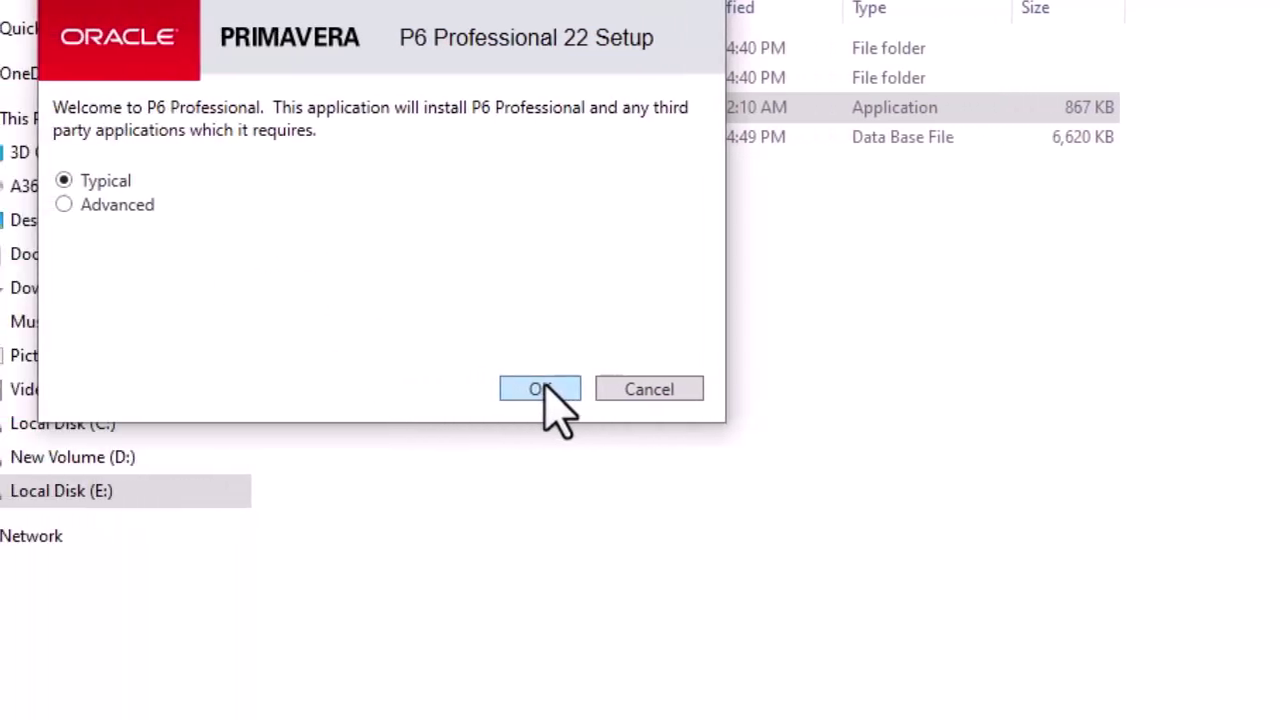
click(497, 389)
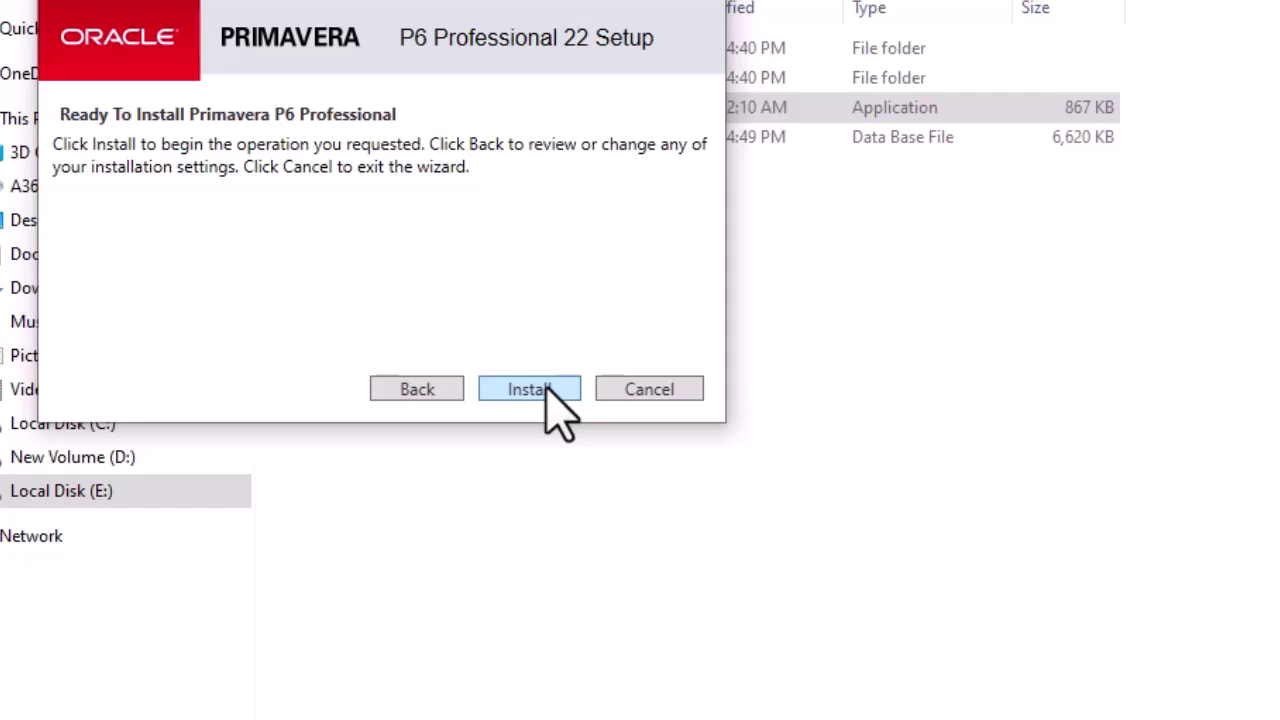
Install Primavera P6 Professional 22, leaving Run Database Configuration checked on completion
click(546, 387)
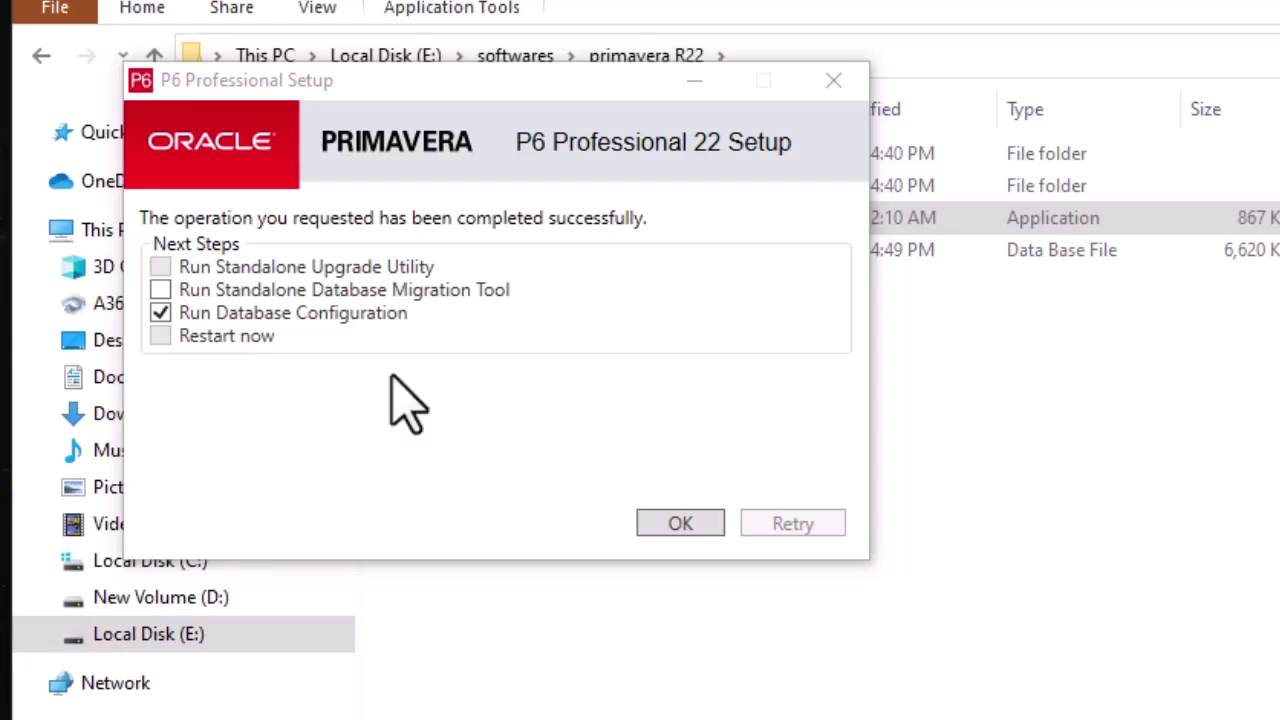
Open Database Configuration and keep the P6 Professional Standalone (SQLite) driver for a new database
click(663, 522)
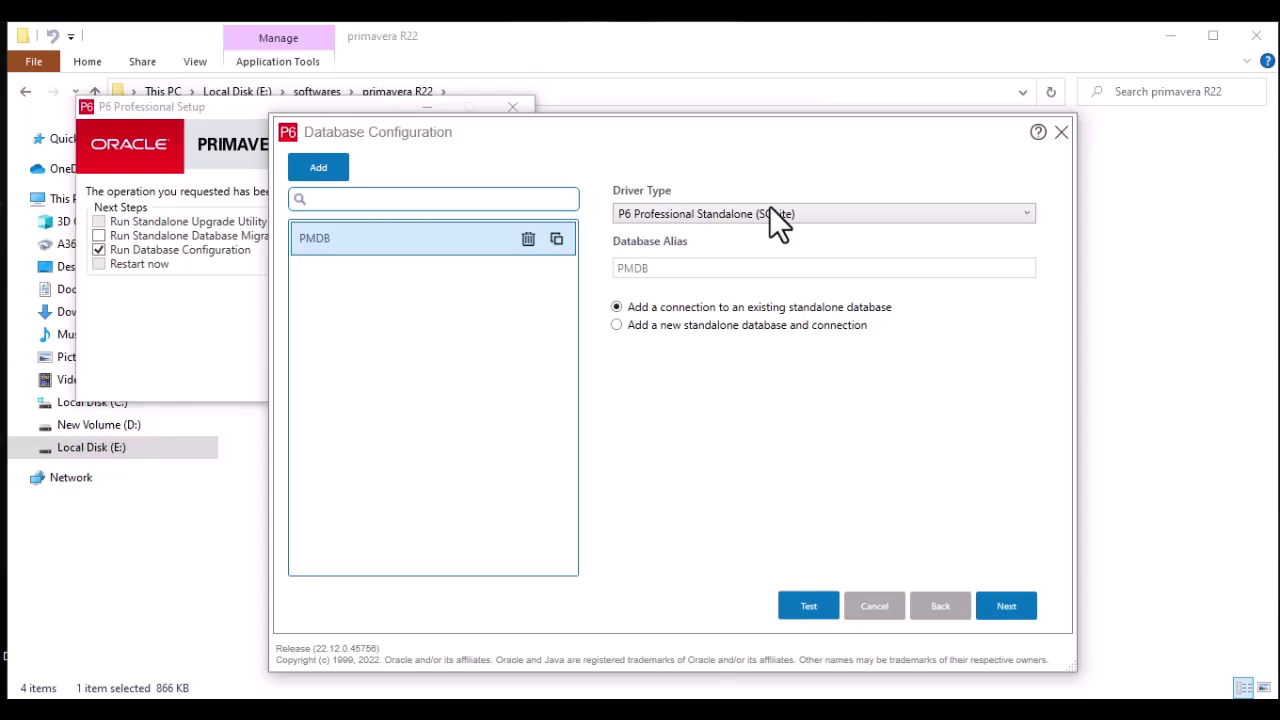
click(829, 214)
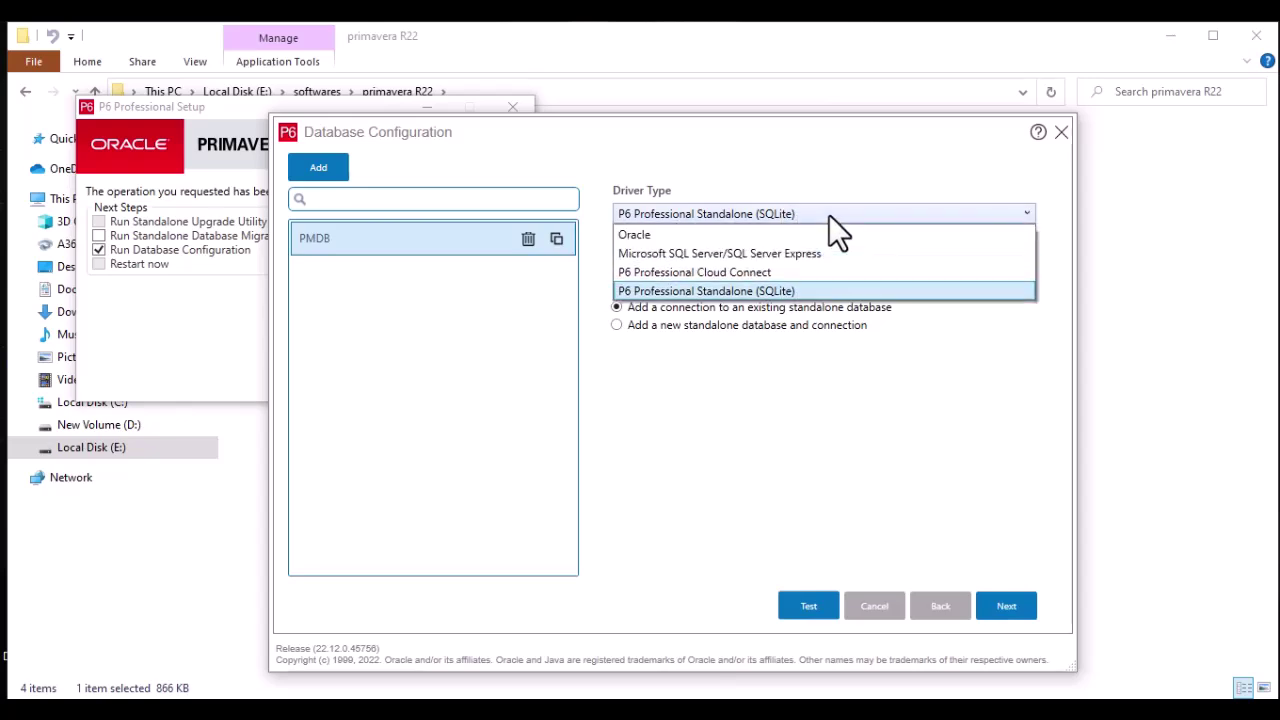
click(707, 291)
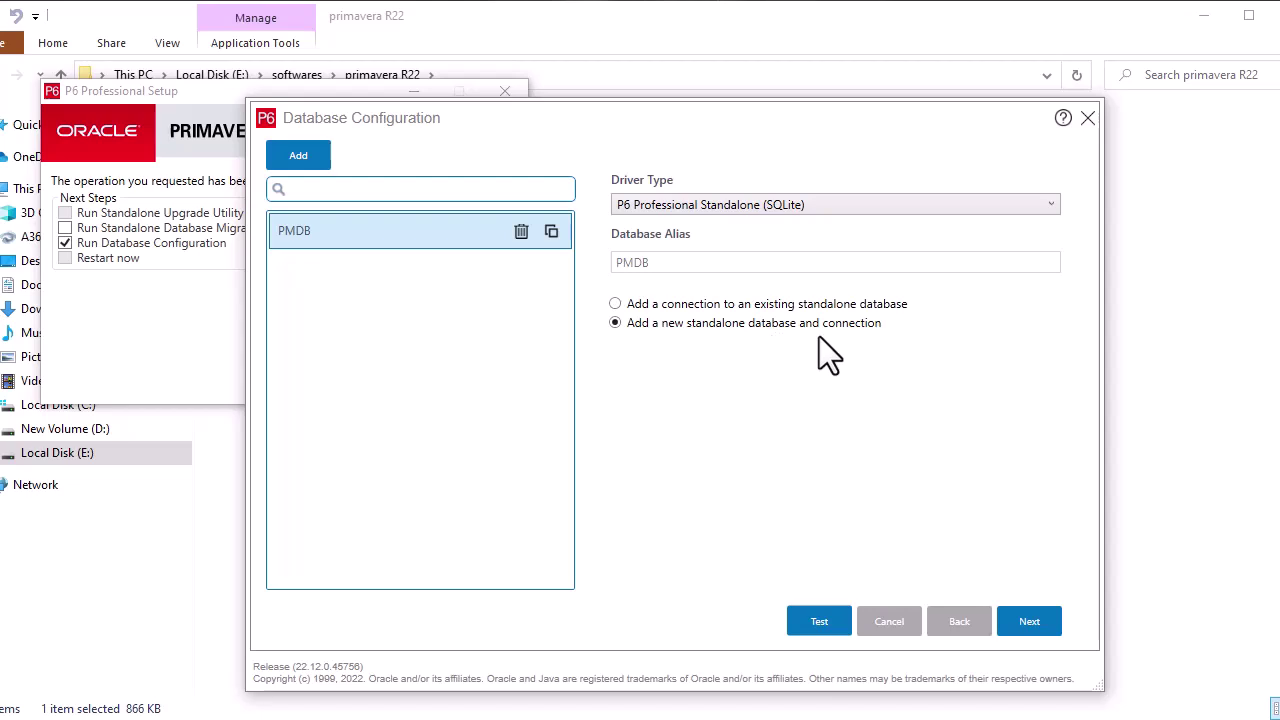
Enter and confirm the admin password, keeping US Dollar as base currency
click(1032, 626)
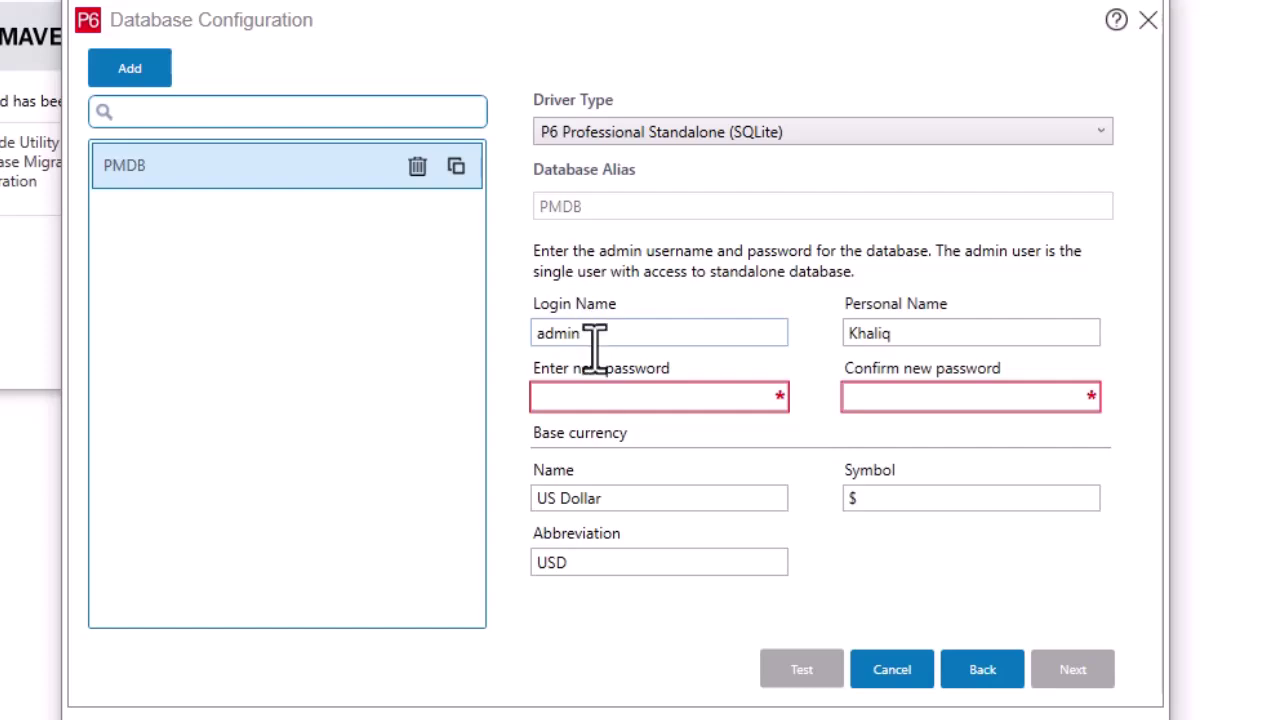
click(585, 395)
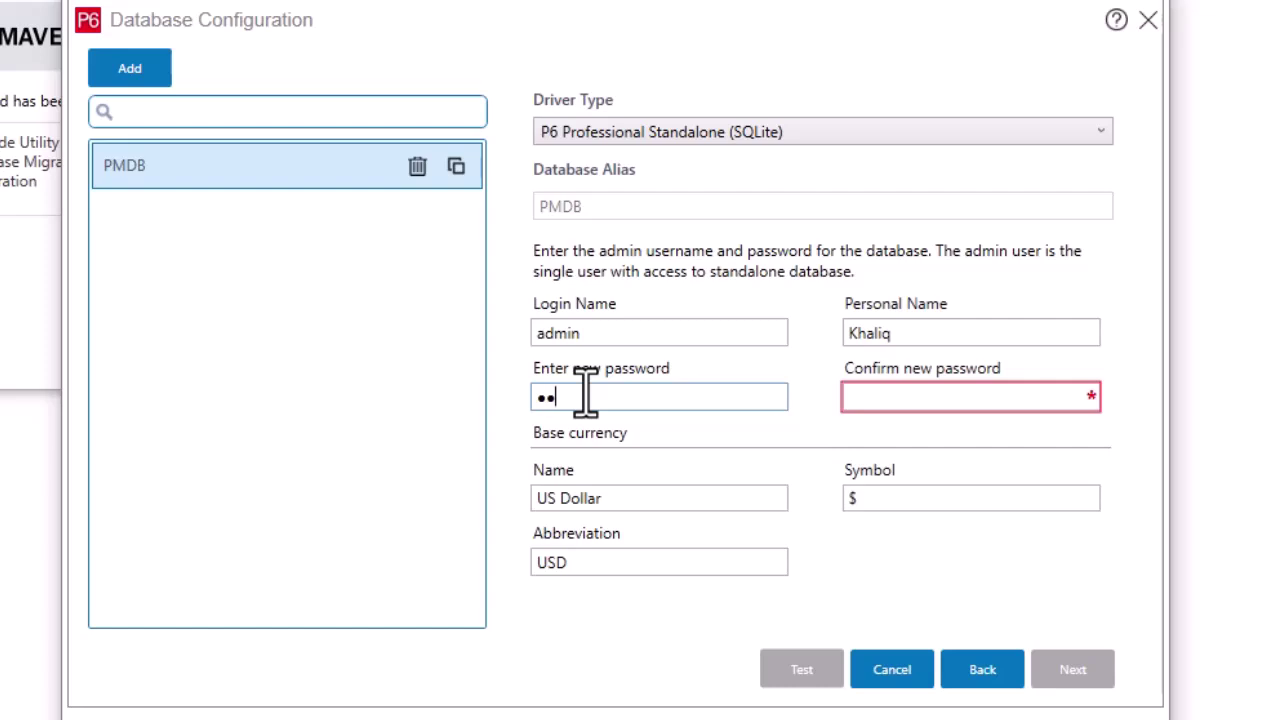
click(1005, 395)
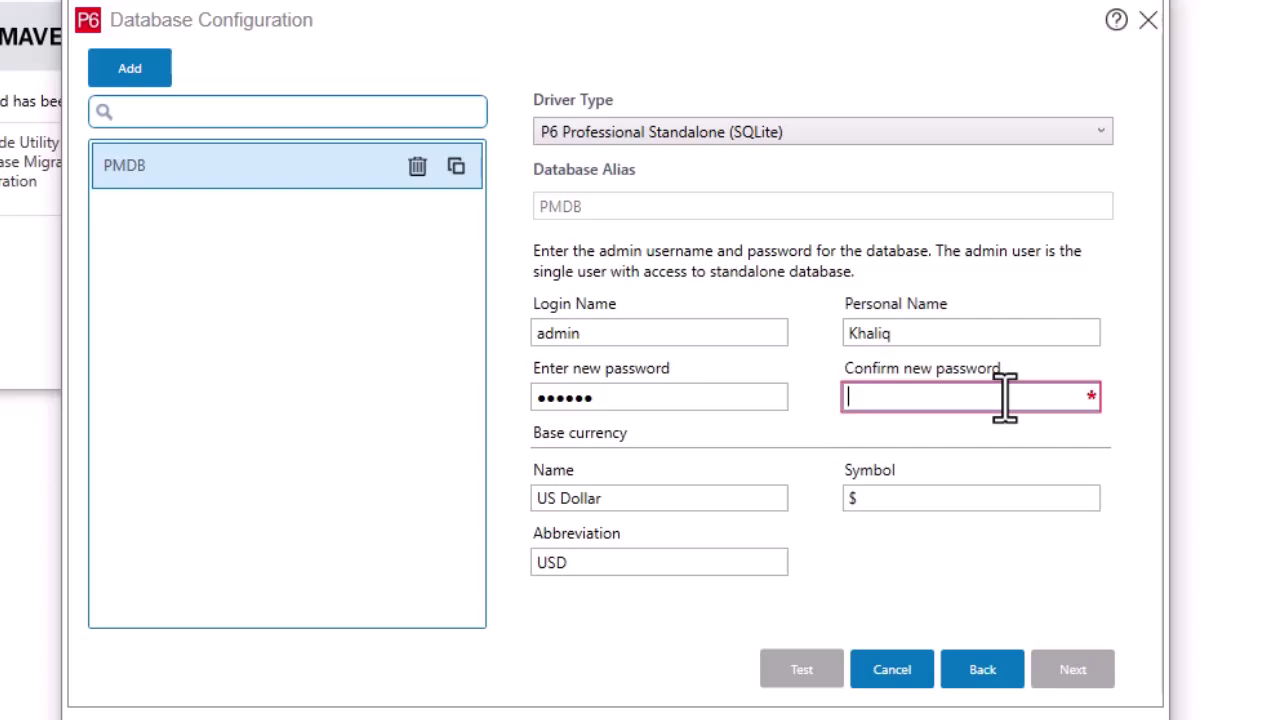
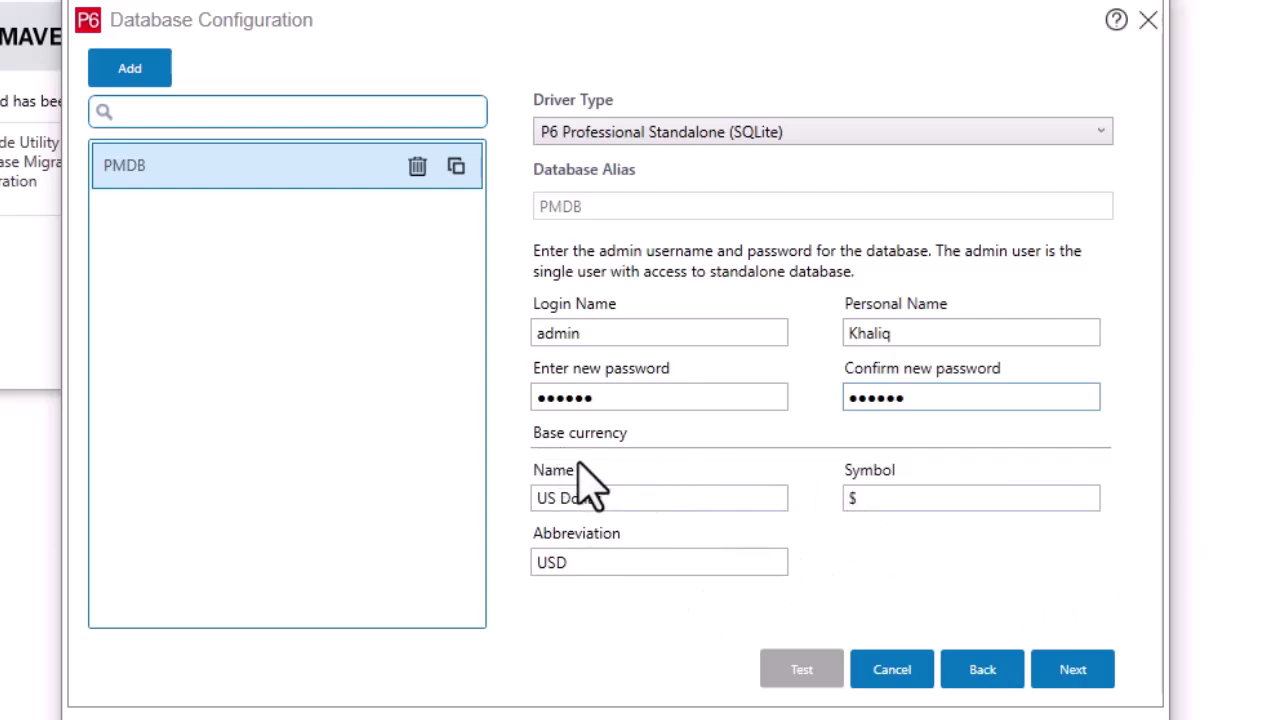
Save PMDB at E:\P6 Couse\PMDB.db without sample data, overwriting the existing file
click(1076, 676)
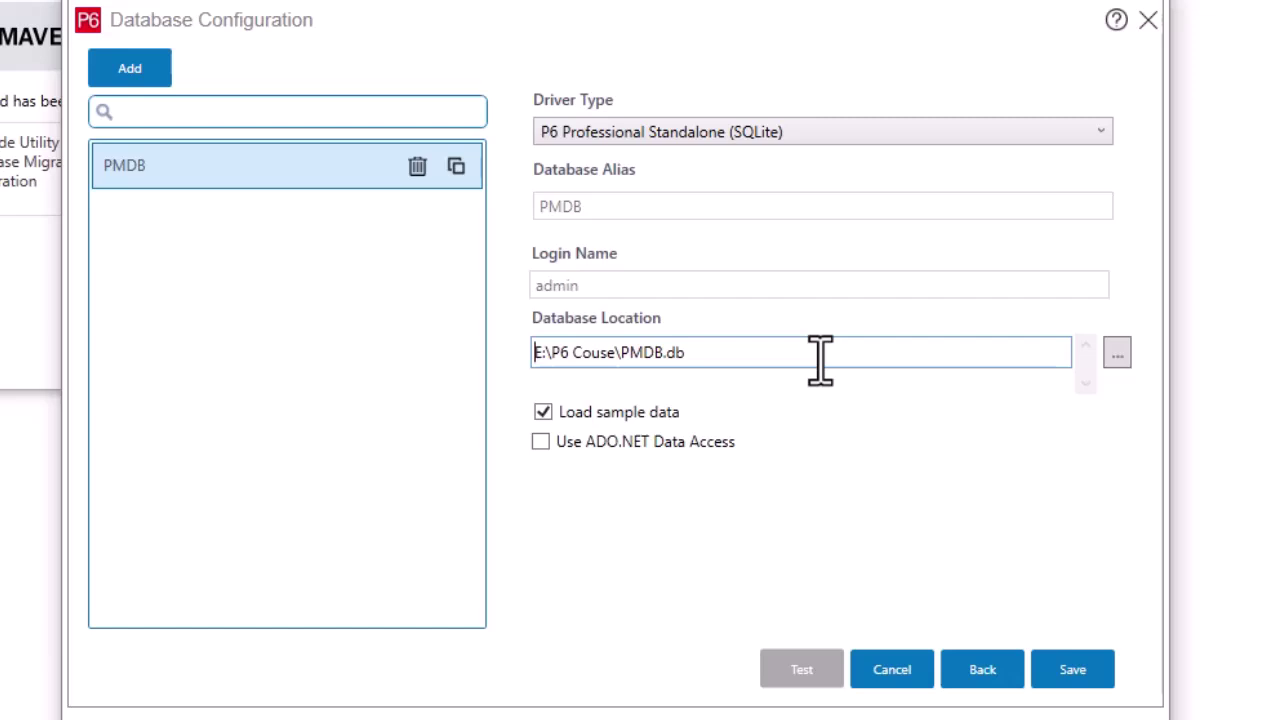
click(540, 413)
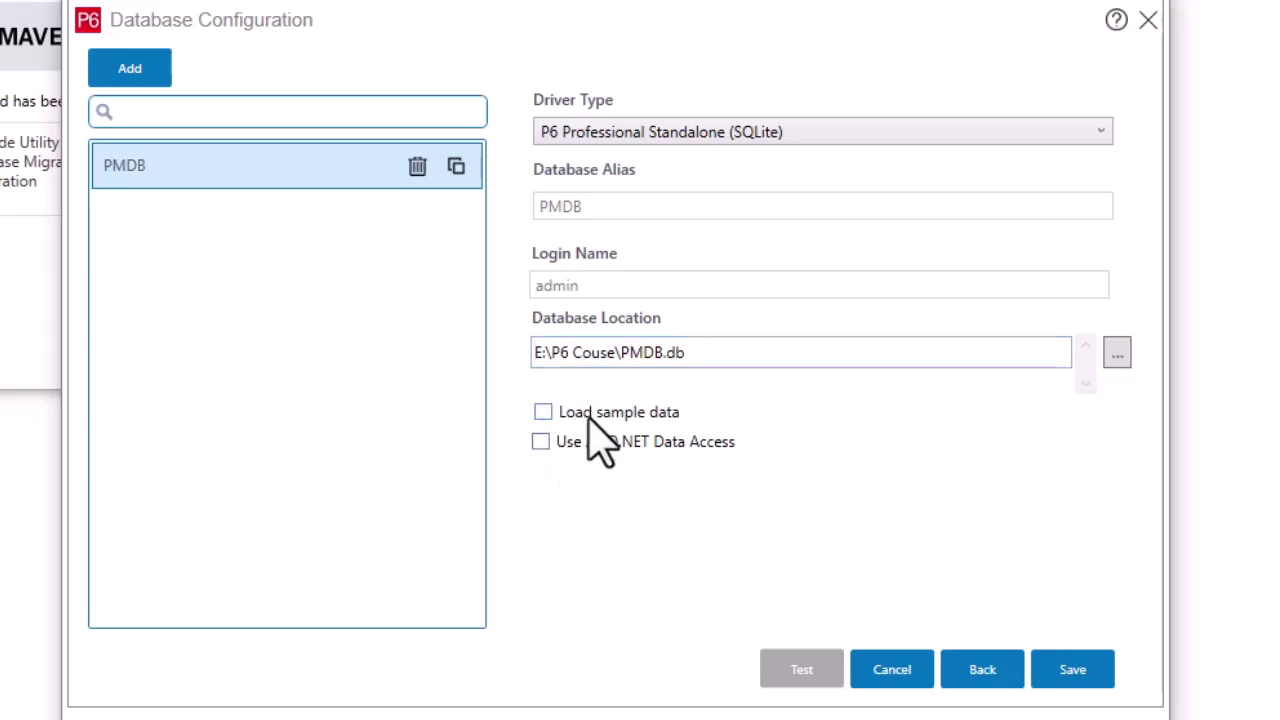
click(1068, 678)
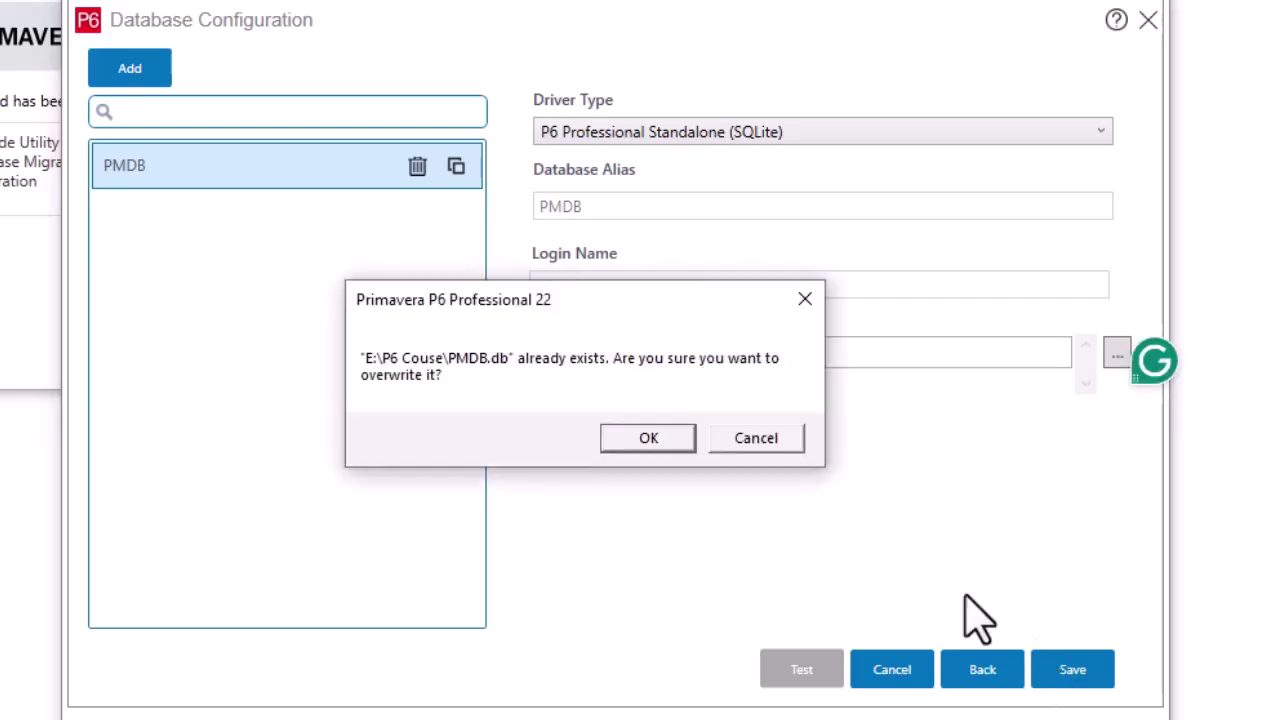
click(636, 435)
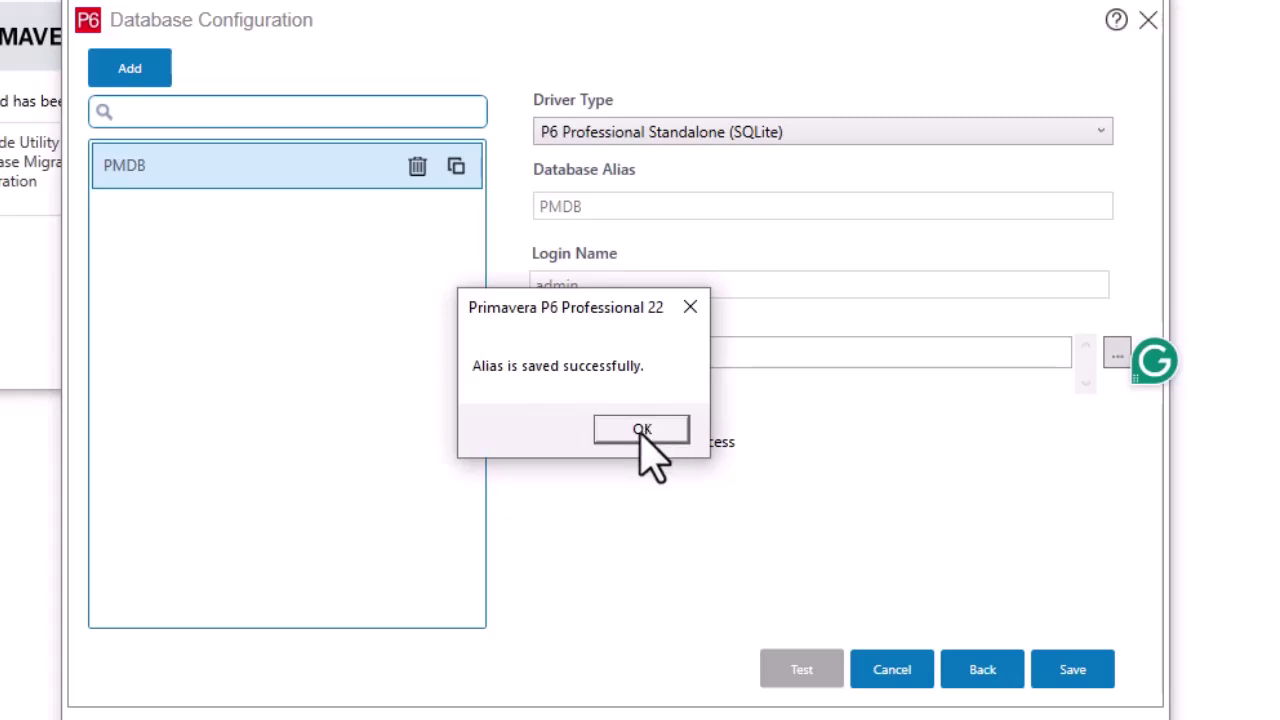
Dismiss the alias confirmation and launch P6 Professional 22 (x64) by searching 'p6' in Start
click(641, 432)
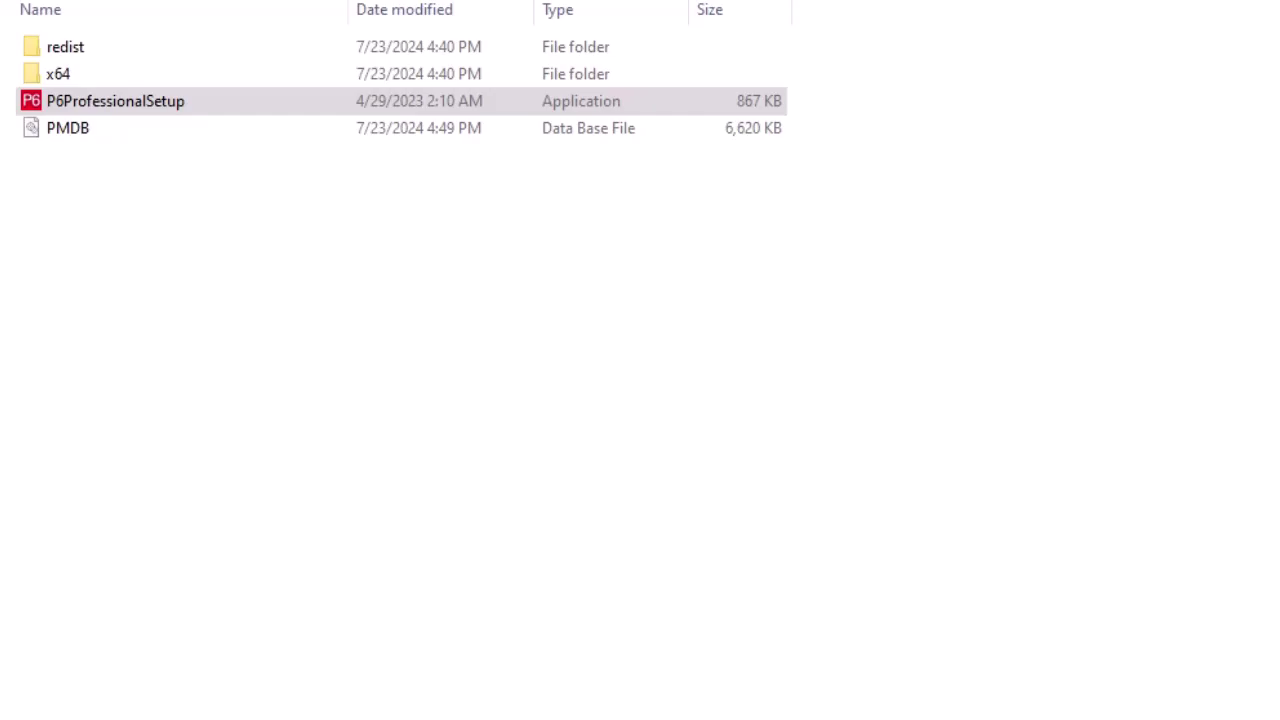
key(super+d)
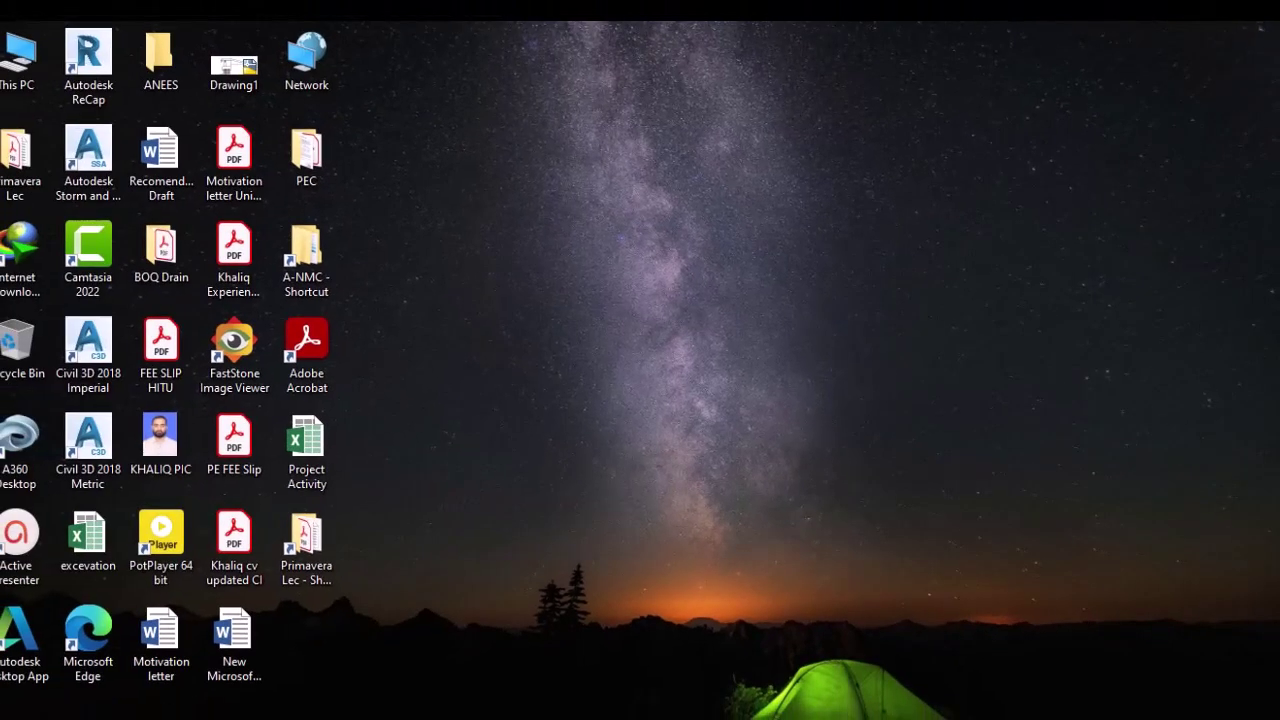
key(super)
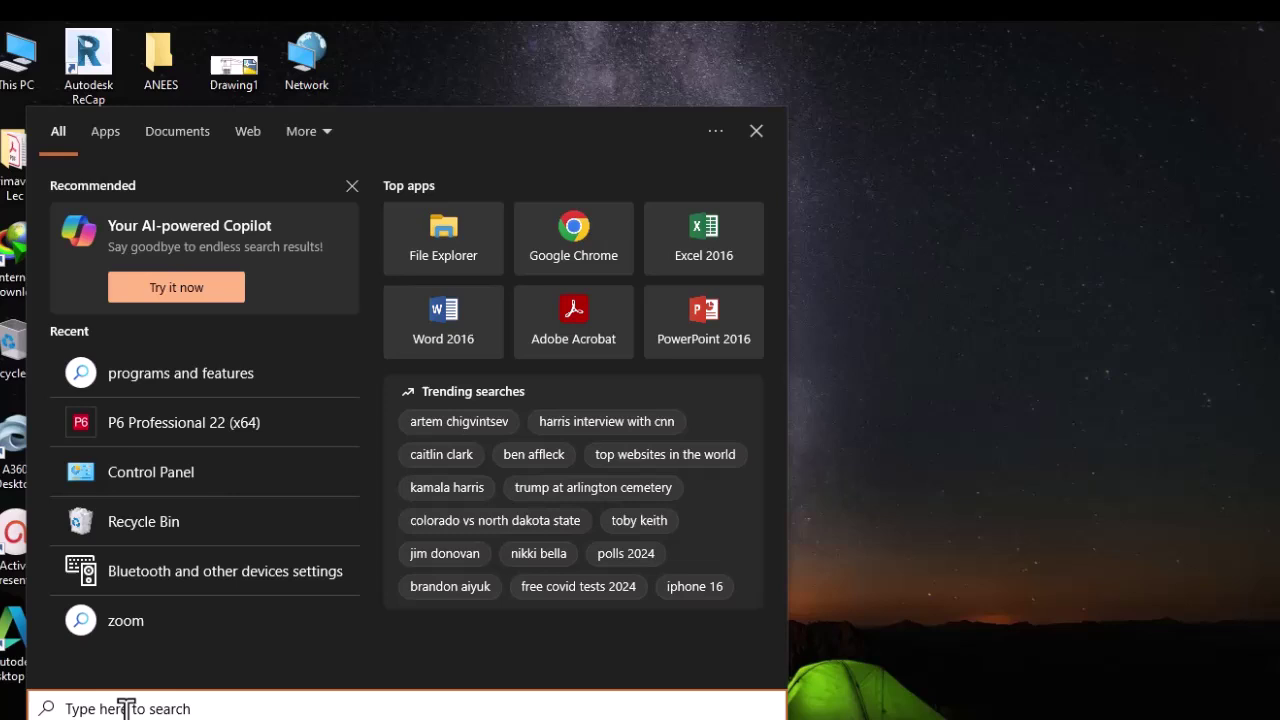
text(p)
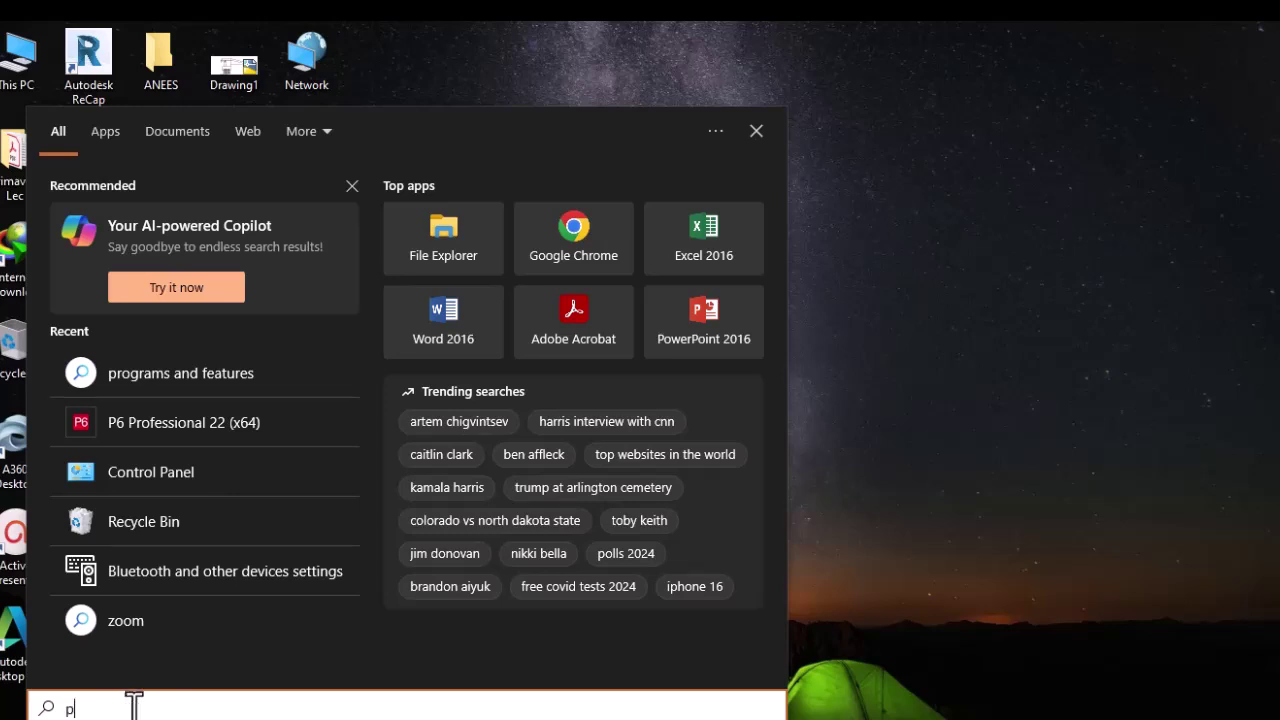
text(6)
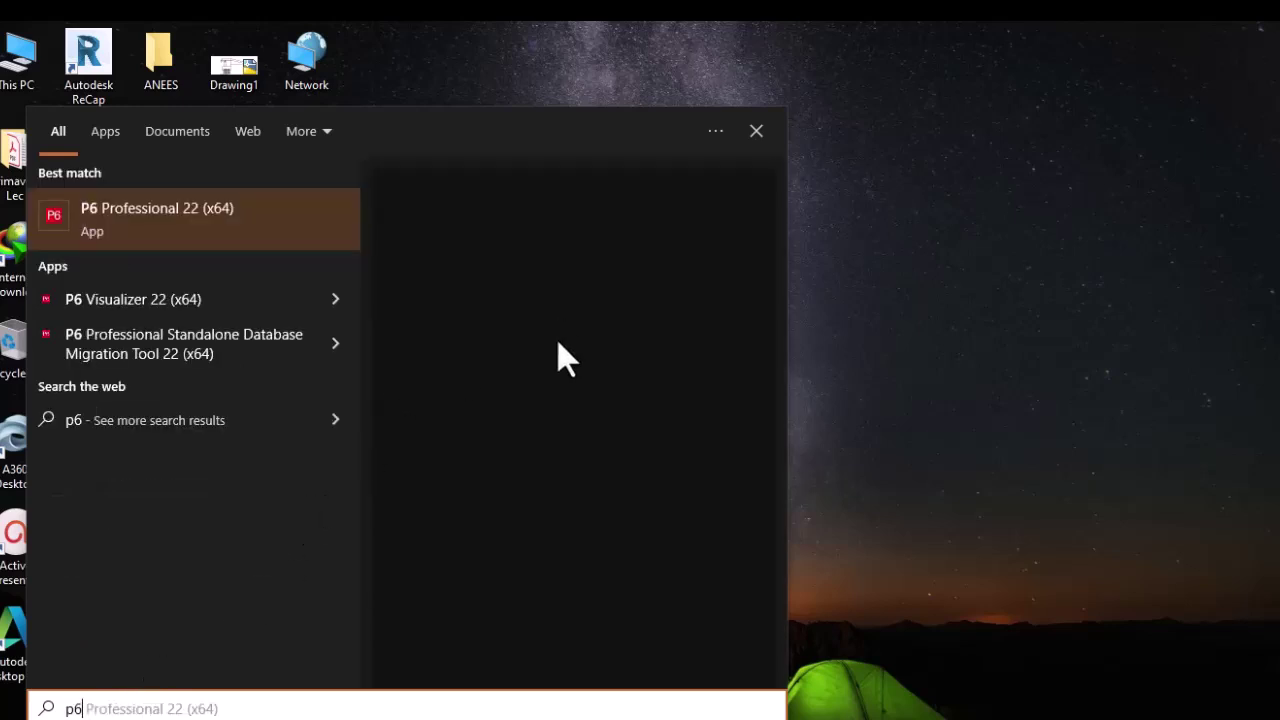
click(488, 368)
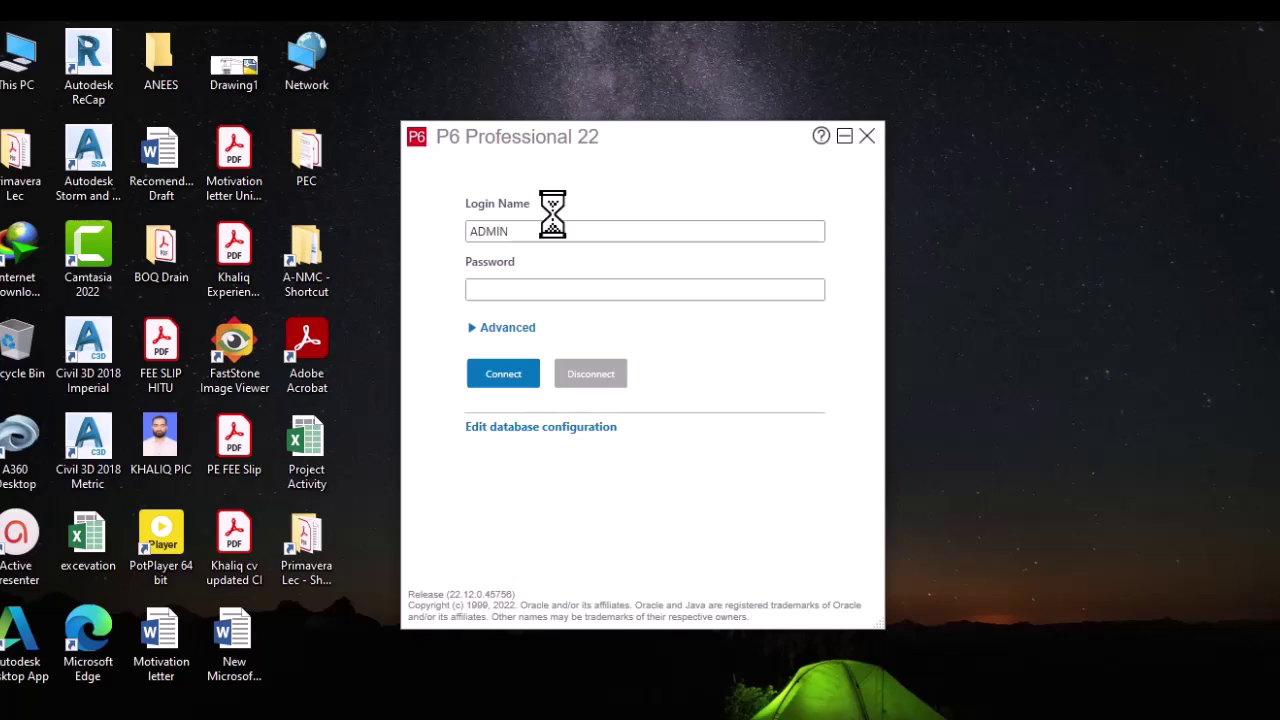
Log in as ADMIN with the admin password and connect to the database
click(541, 291)
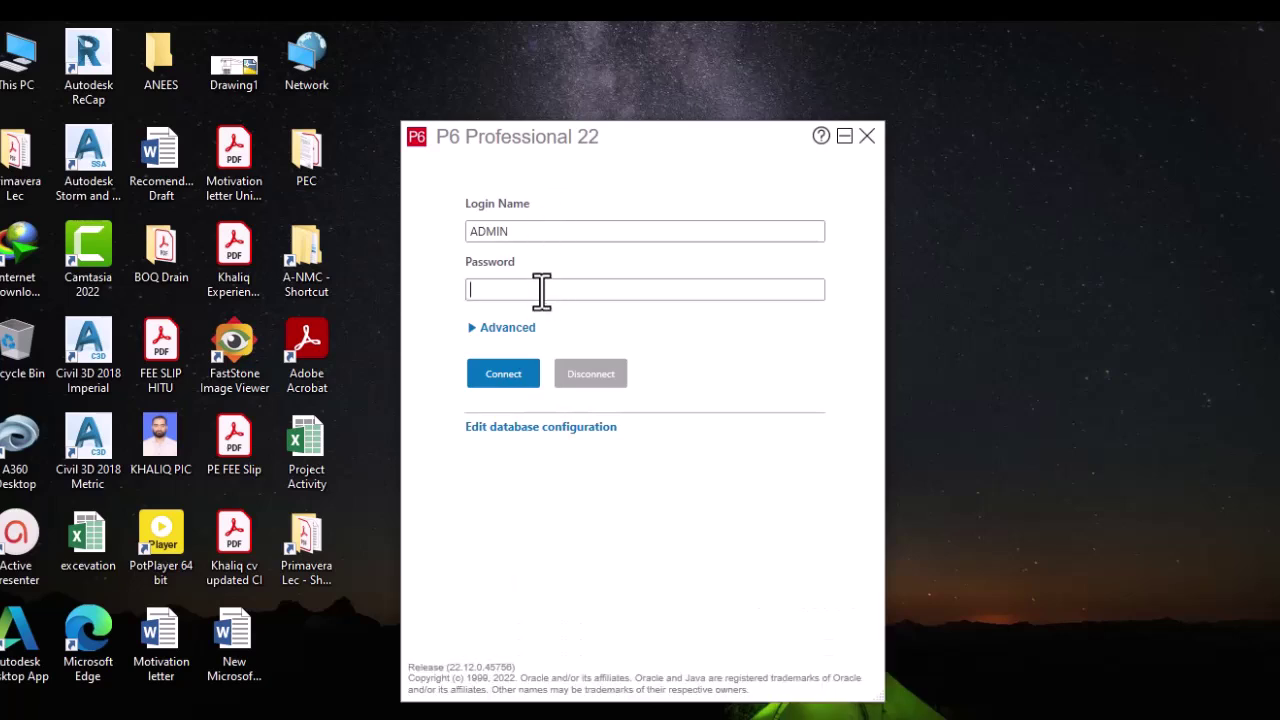
key(Return)
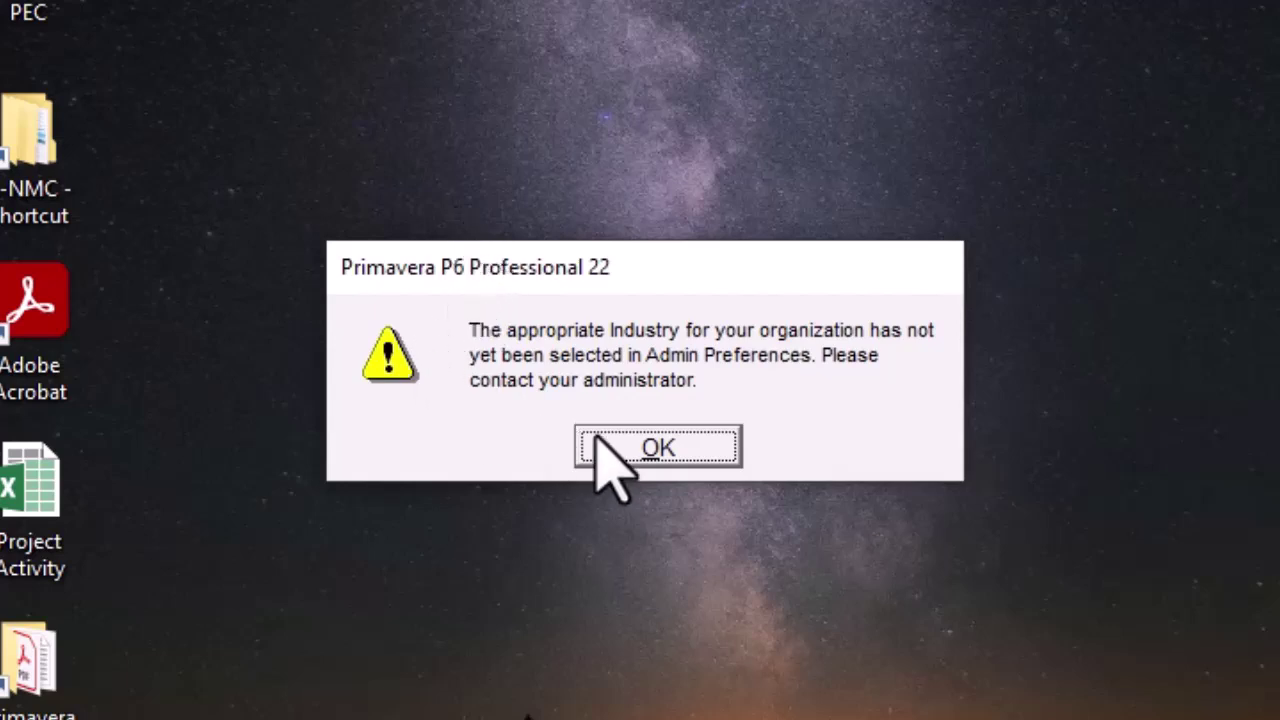
Dismiss the industry warning and check Help > About shows version 22.12.0.45756
click(653, 441)
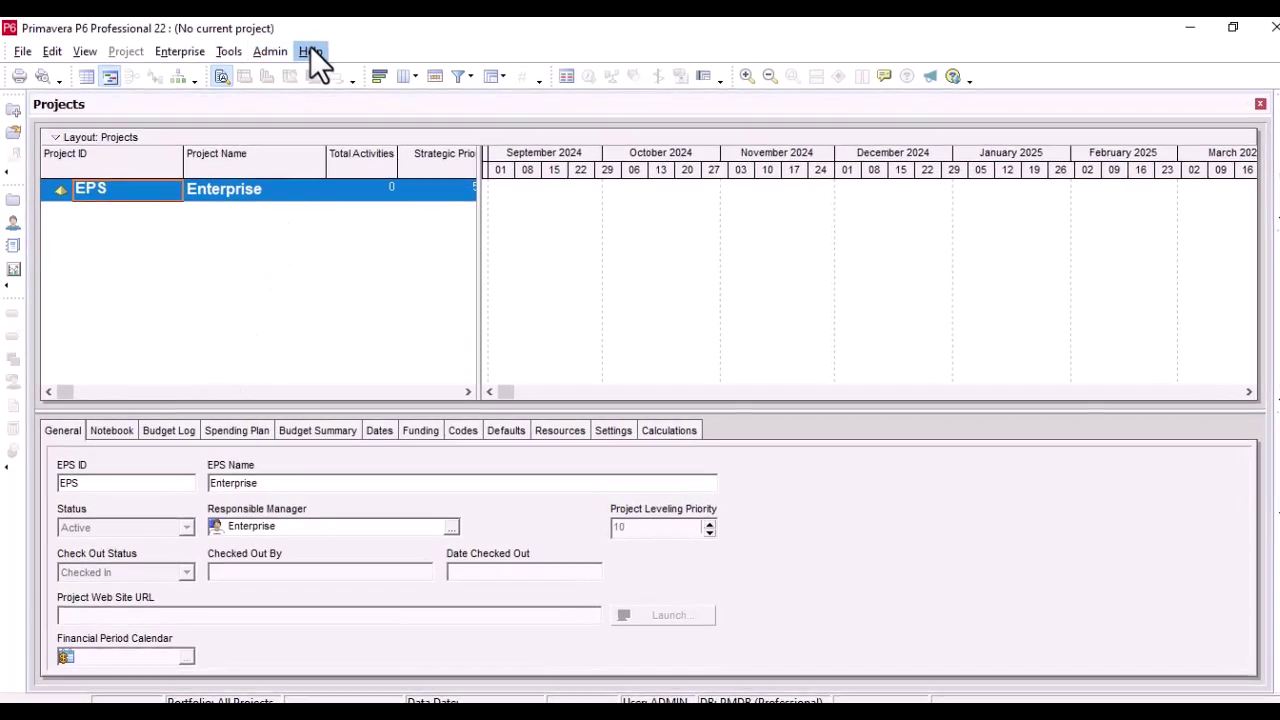
click(307, 55)
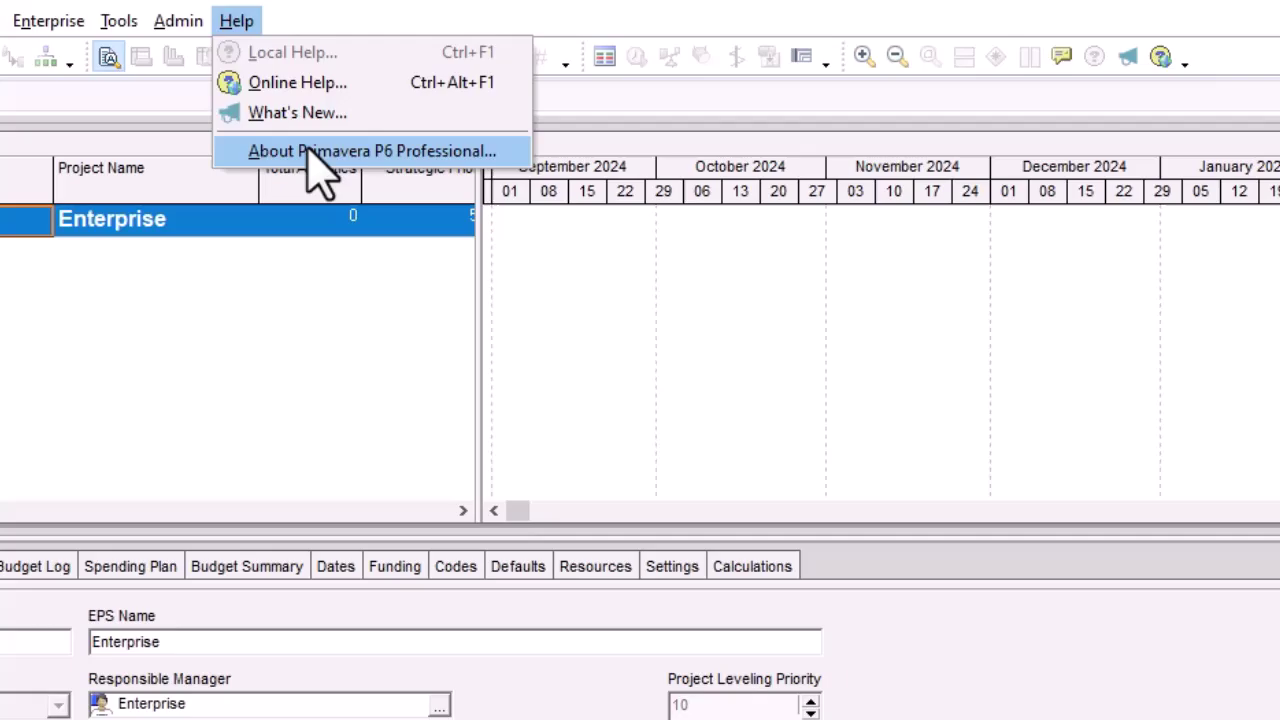
click(365, 141)
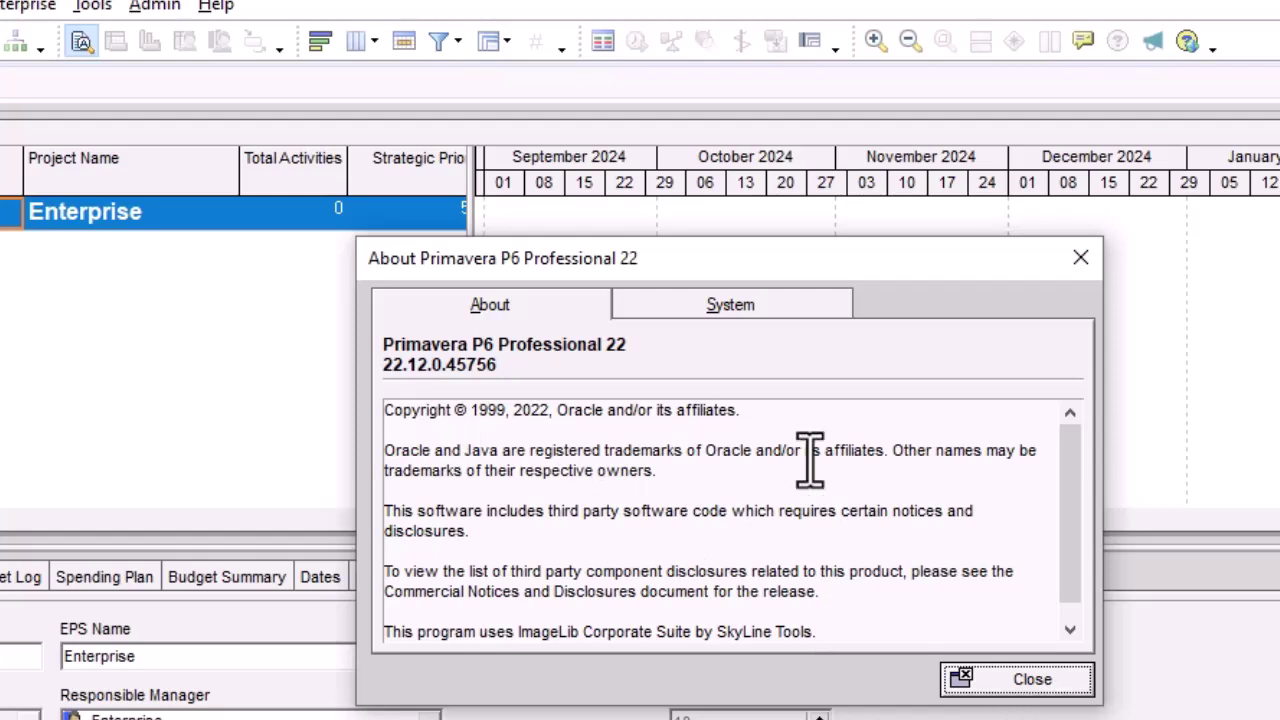
click(1081, 258)
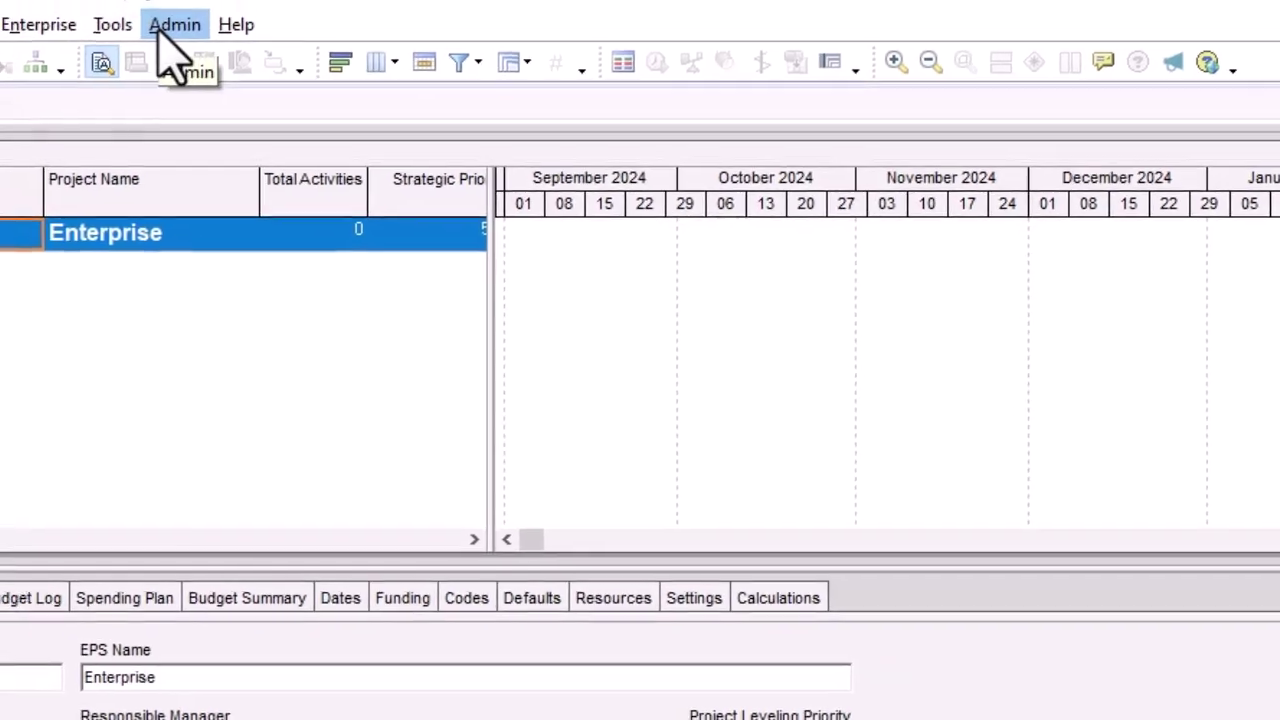
Choose Engineering and Construction on the Industry tab of Admin Preferences, then close it
click(152, 7)
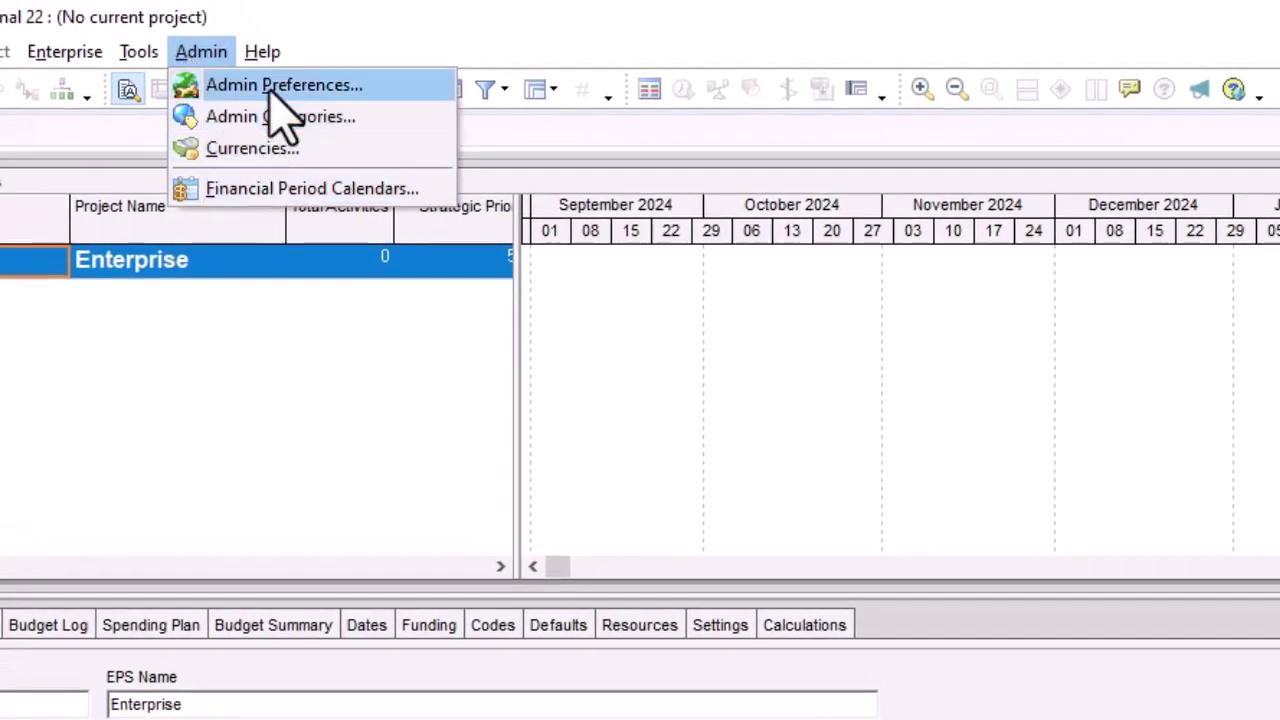
key(Escape)
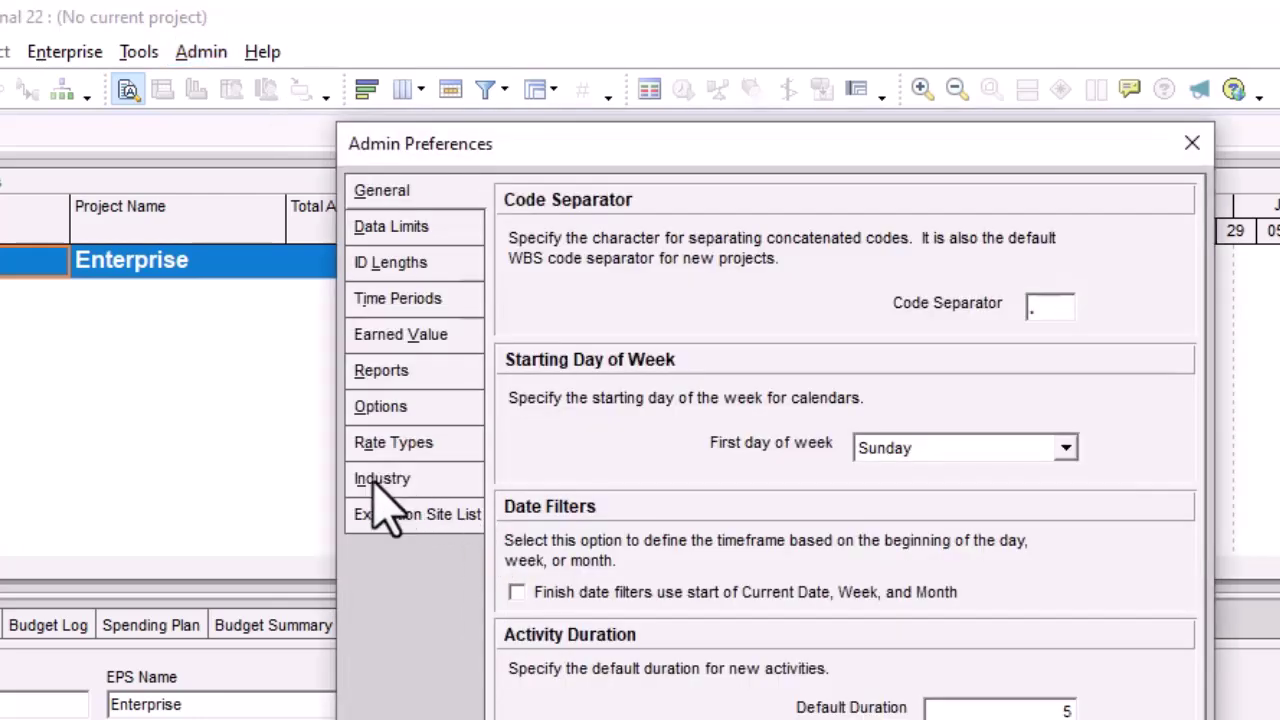
click(375, 488)
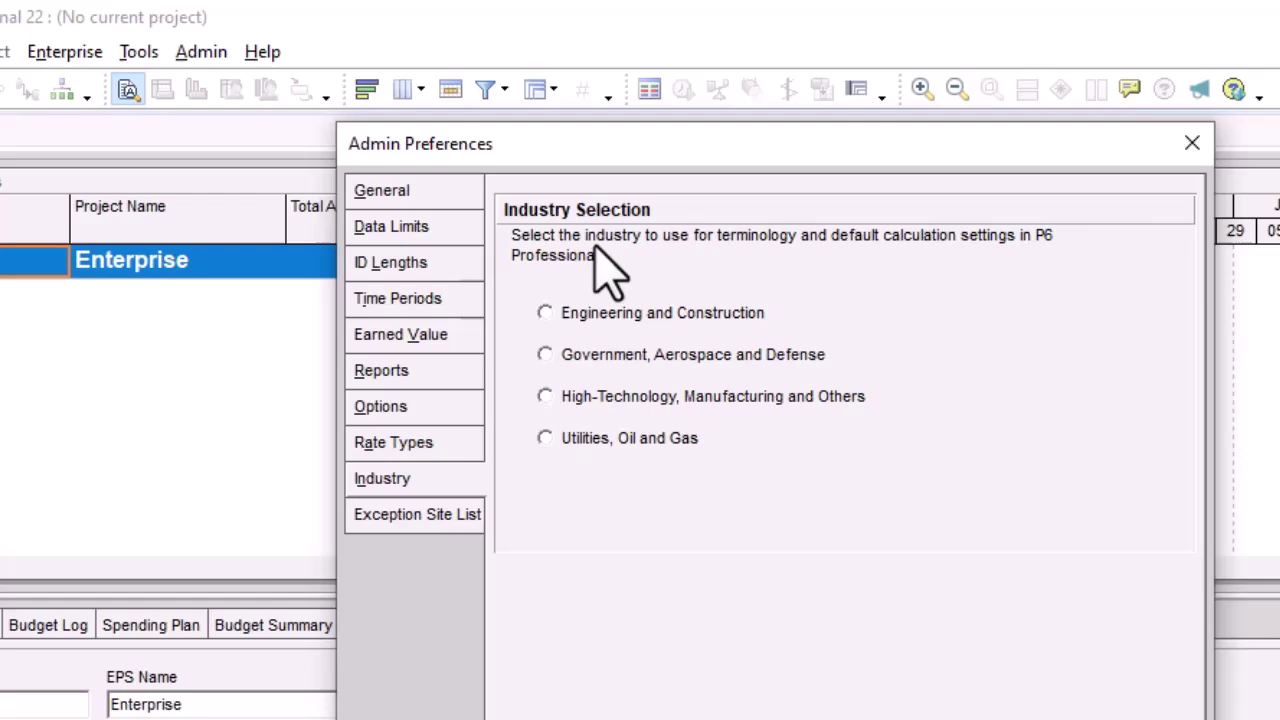
click(546, 313)
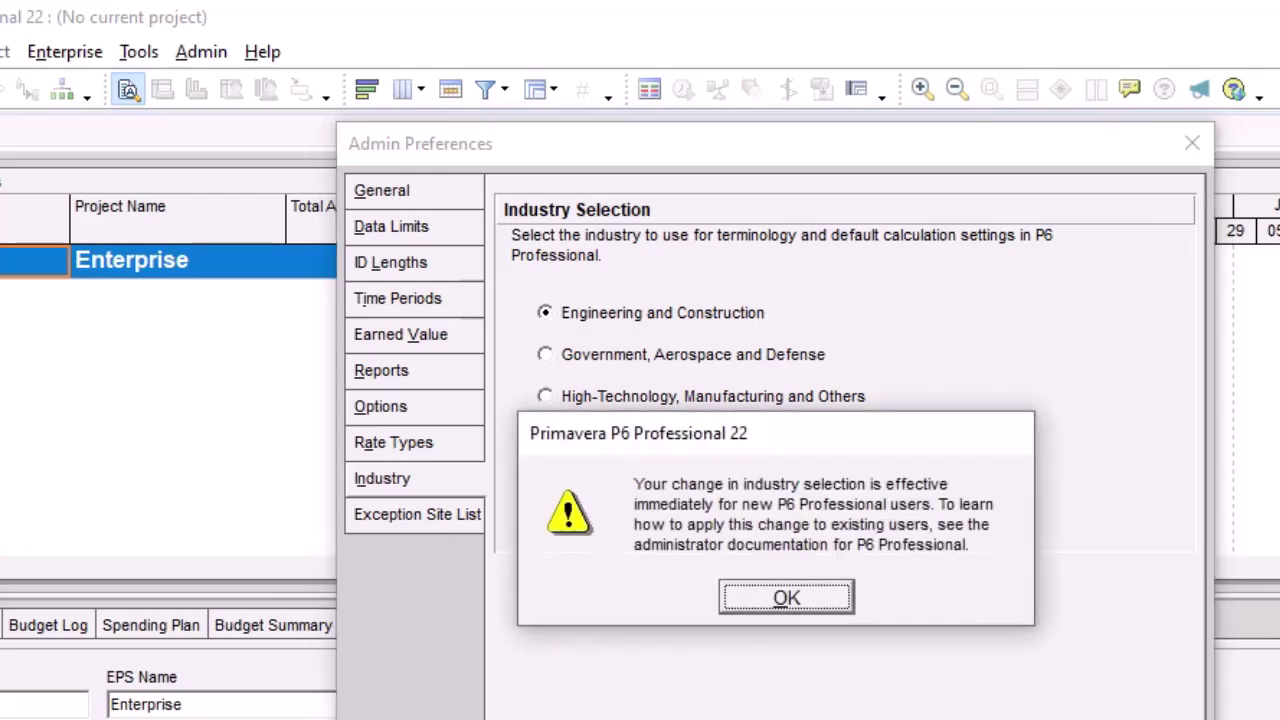
click(817, 600)
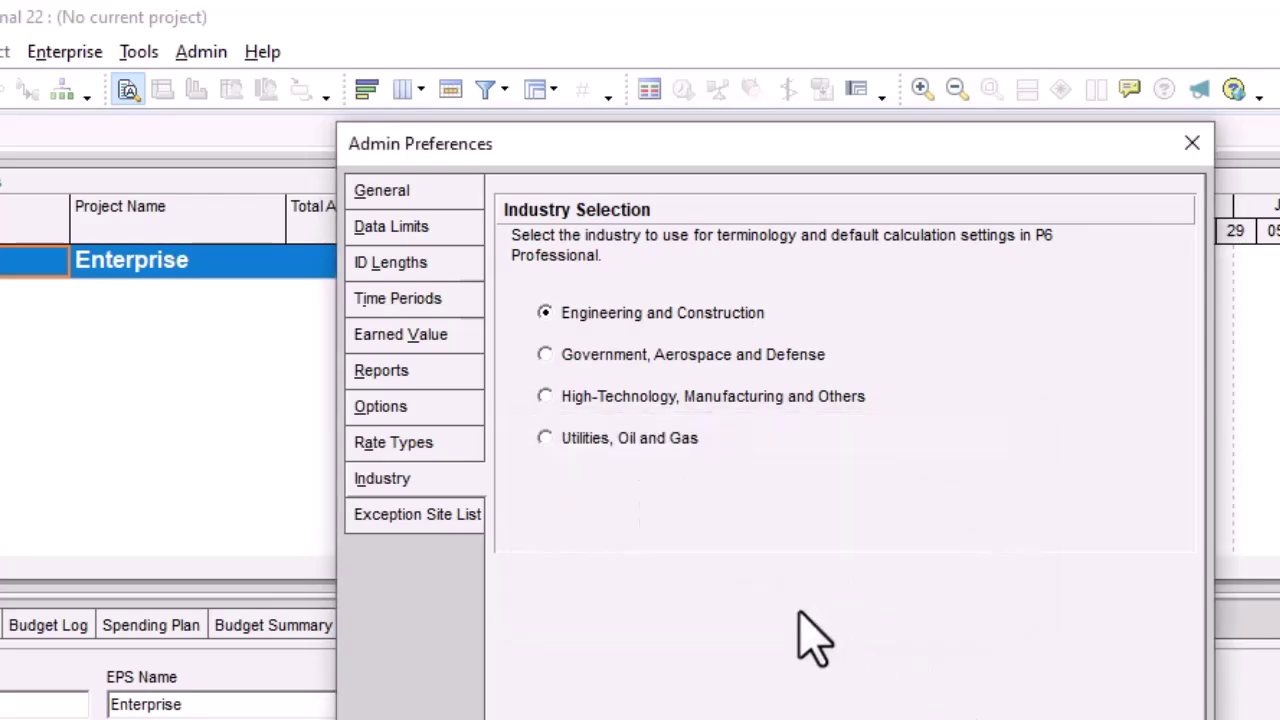
key(Escape)
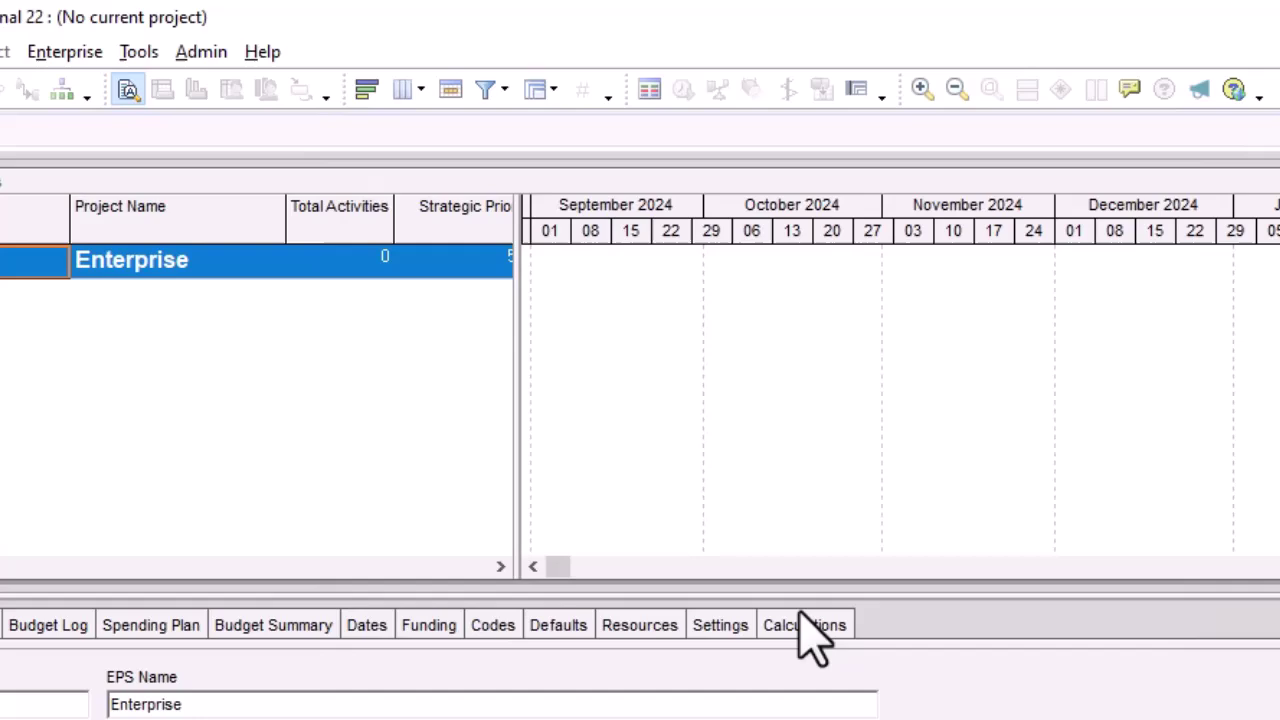